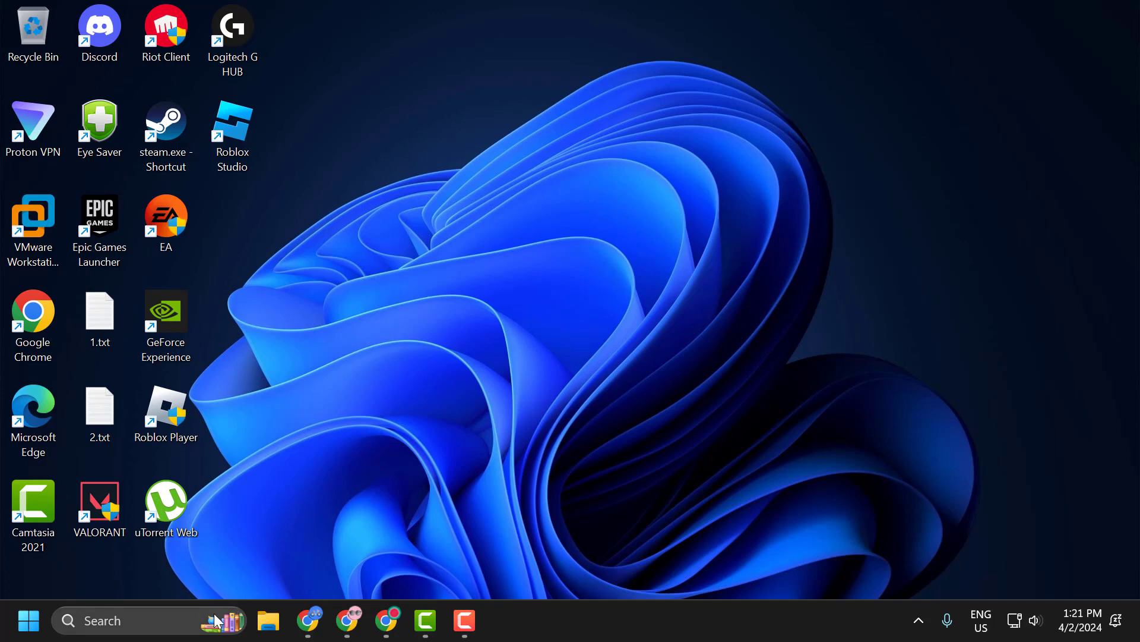
- Find 'xbox' in Windows search and start the Xbox app
left_click(174, 619)
type("xbox")
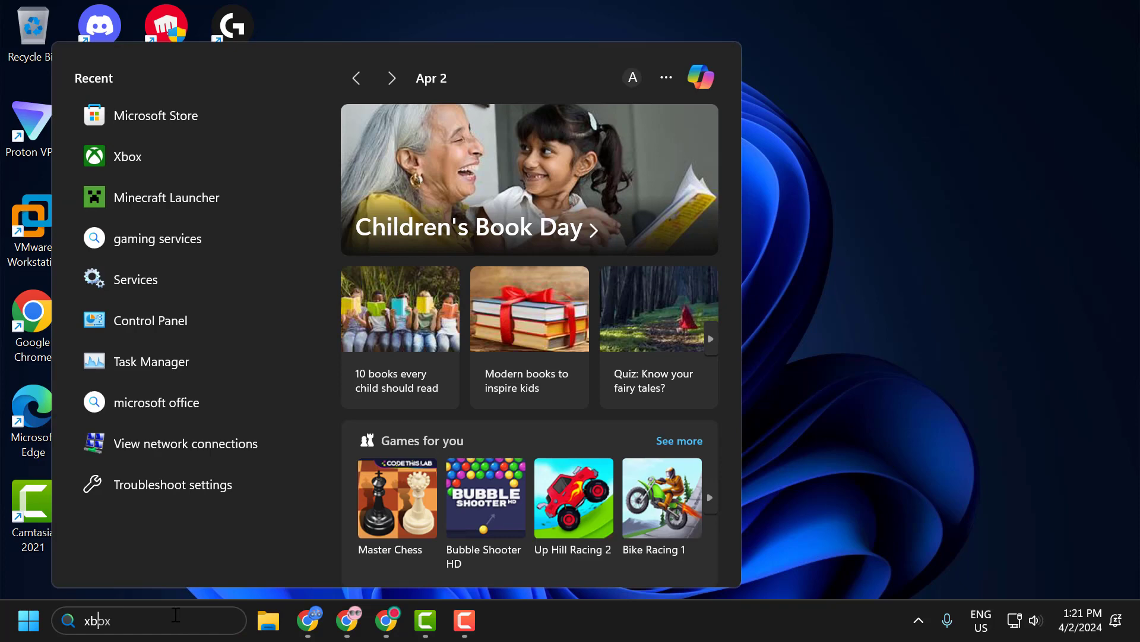
left_click(182, 182)
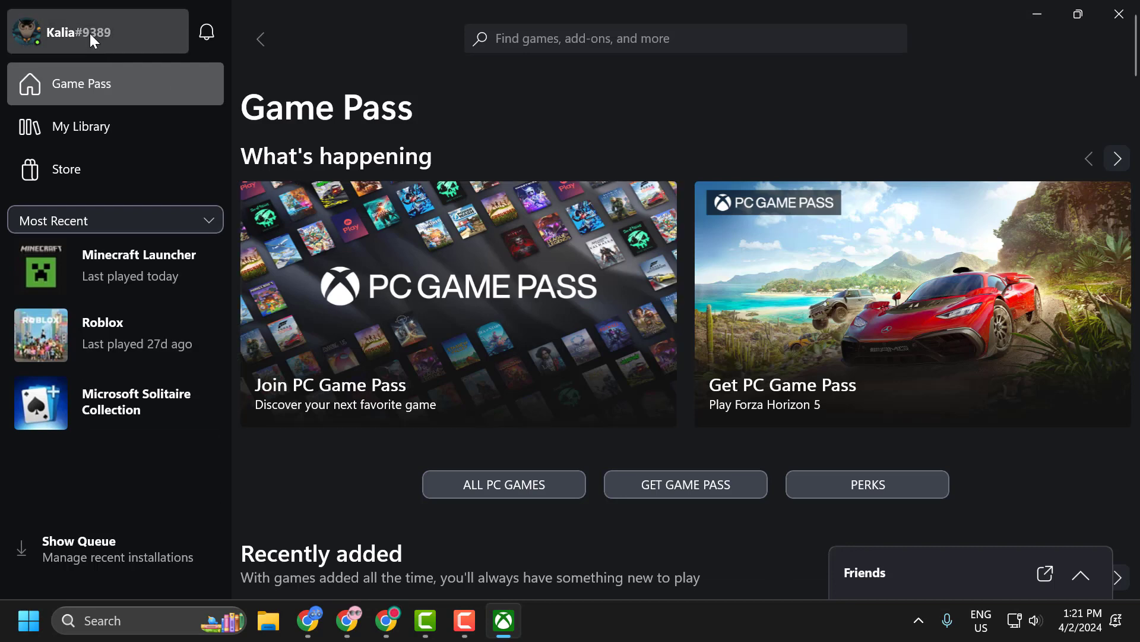
- Open the Gaming Services Repair Tool from Support in the profile menu
left_click(90, 33)
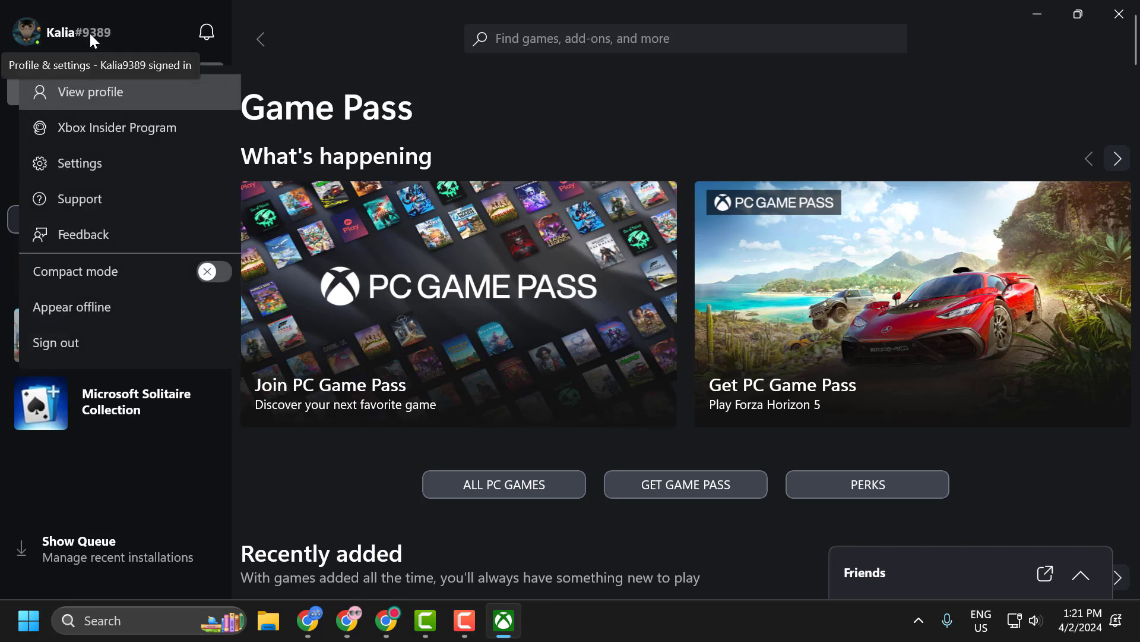
left_click(103, 193)
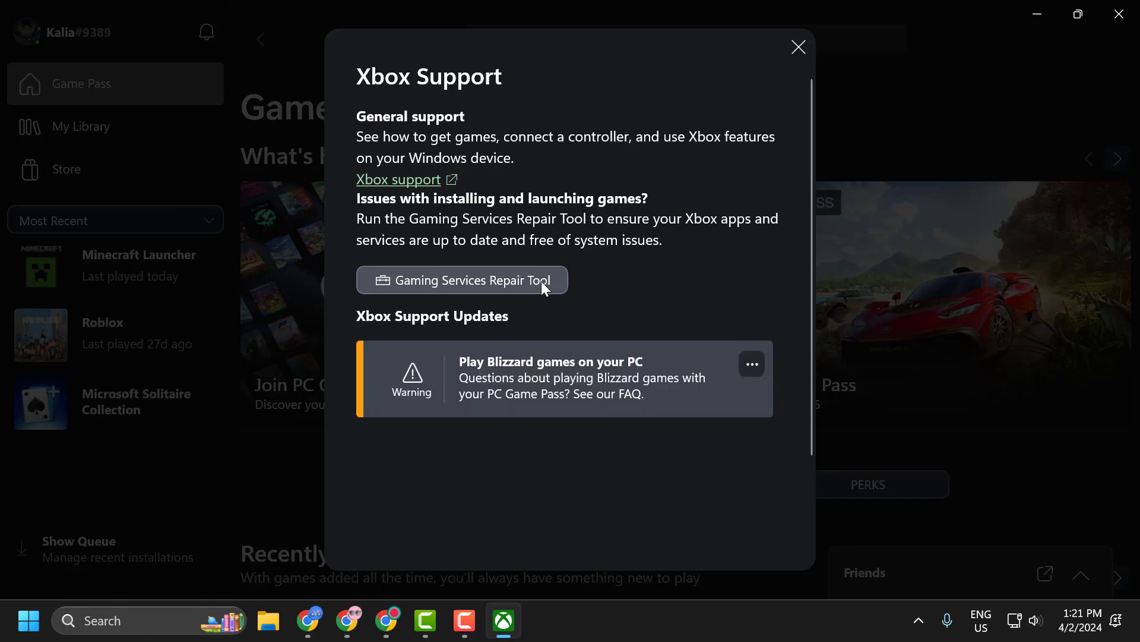
left_click(515, 277)
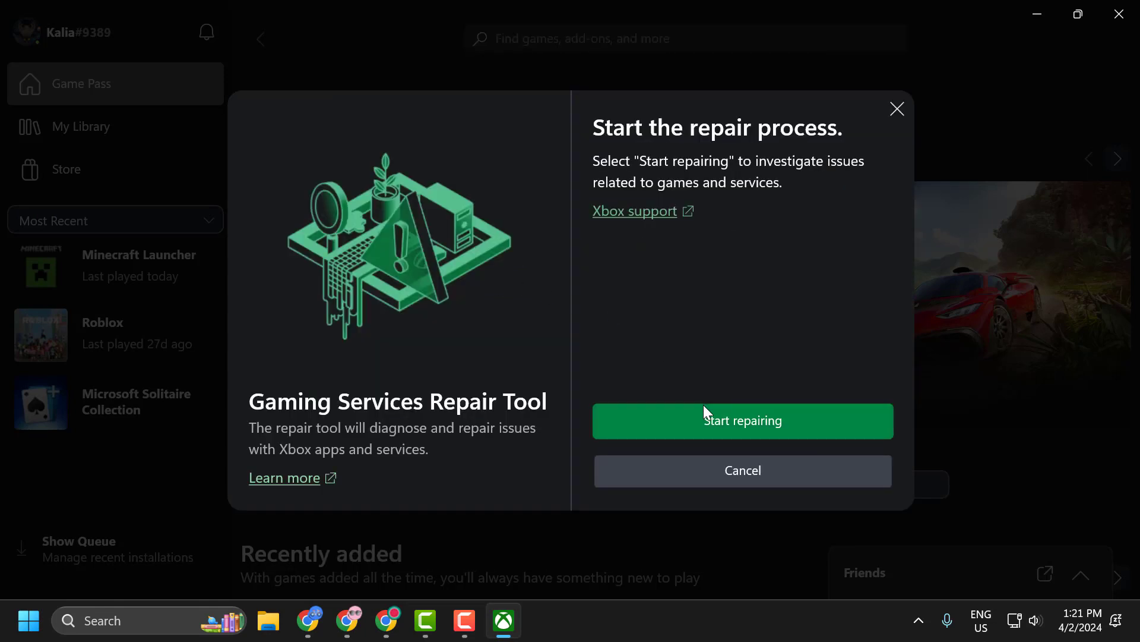
- Repair all five Gaming Services components and close the finished repair tool
left_click(731, 420)
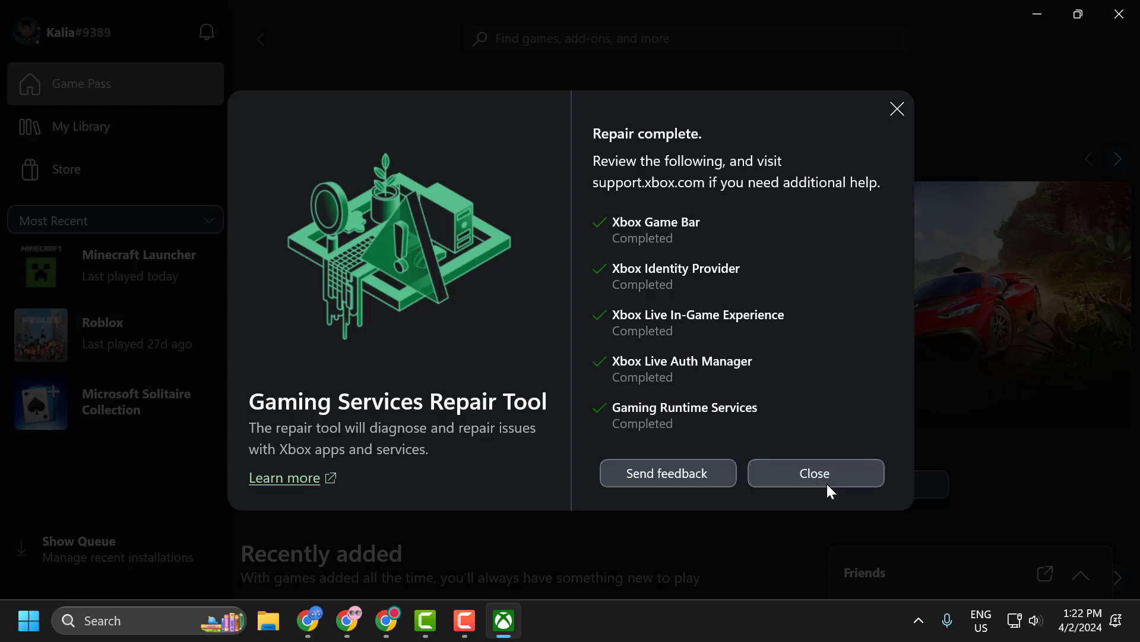
left_click(824, 475)
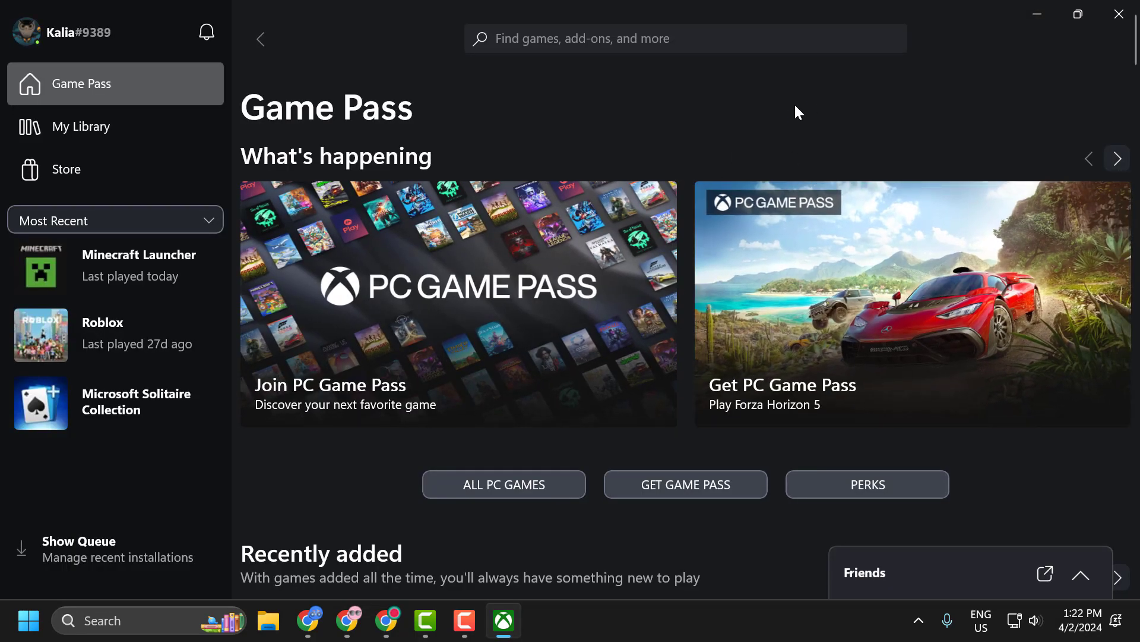
- Minimize the Xbox app and restore Chrome's 'gaming services repair tool' results
left_click(1038, 15)
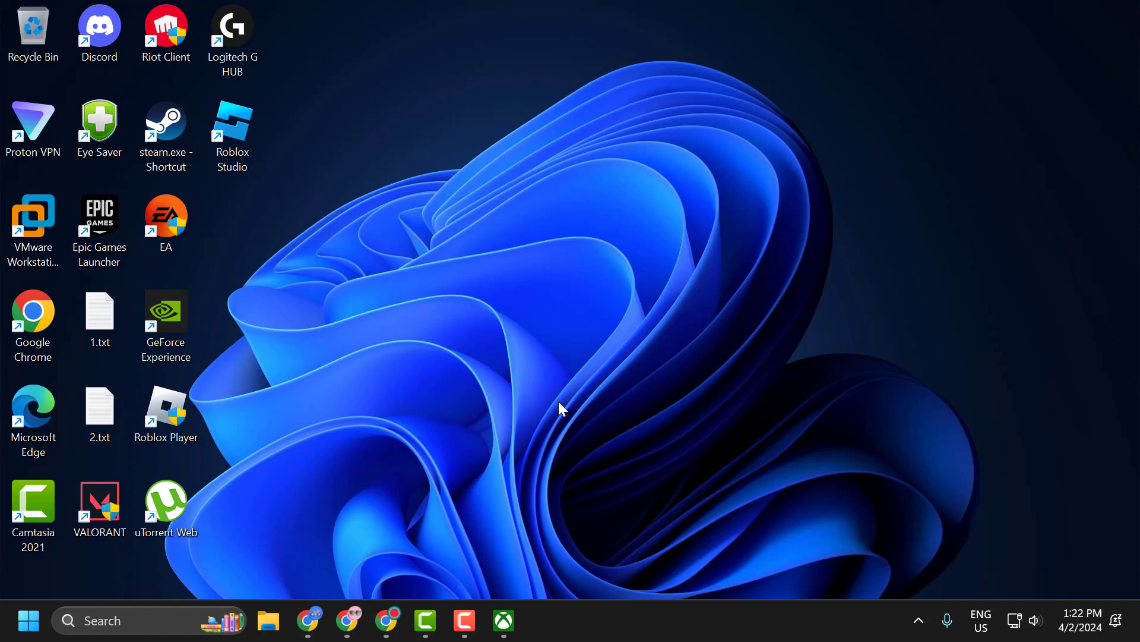
left_click(388, 620)
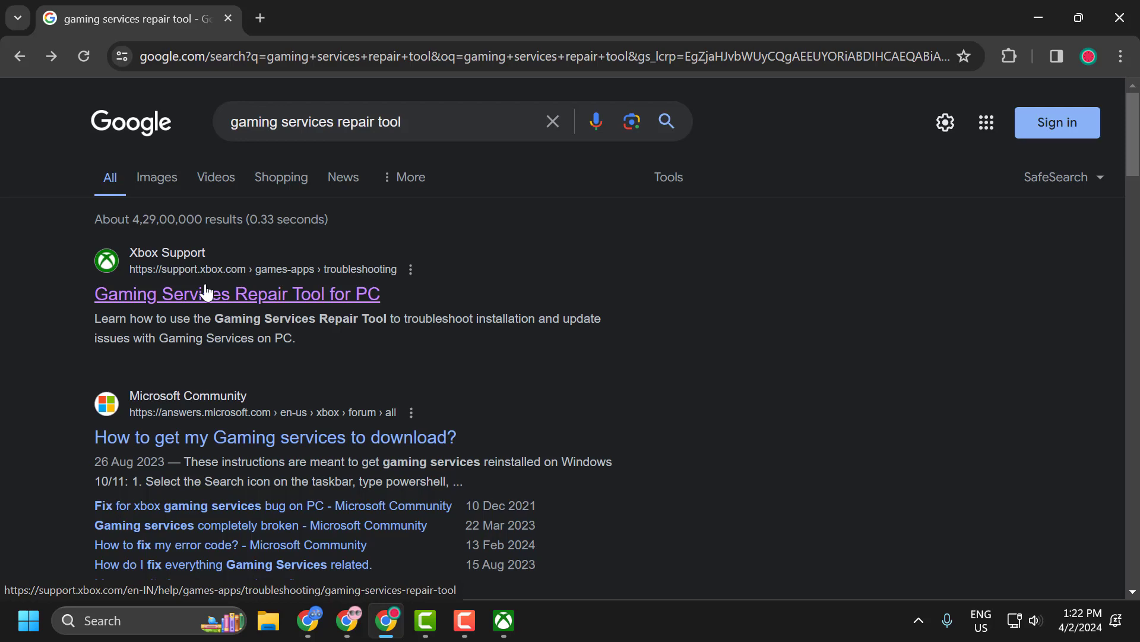
- Open the Gaming Services Repair Tool for PC article and expand Downloadable version
left_click(185, 303)
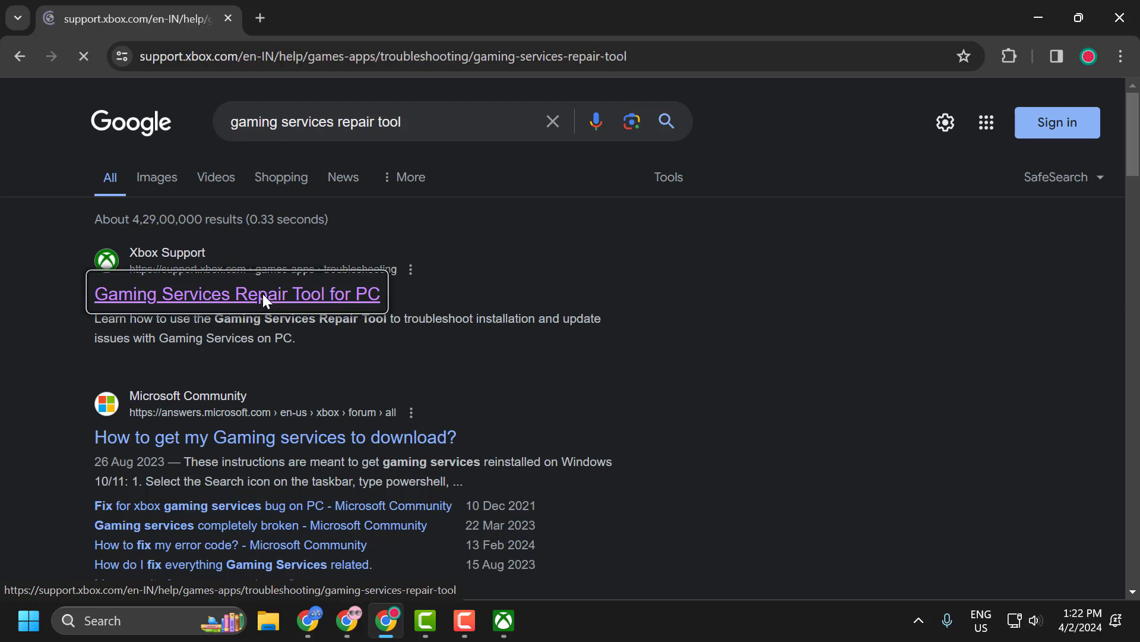
scroll(352, 333, "down", 5)
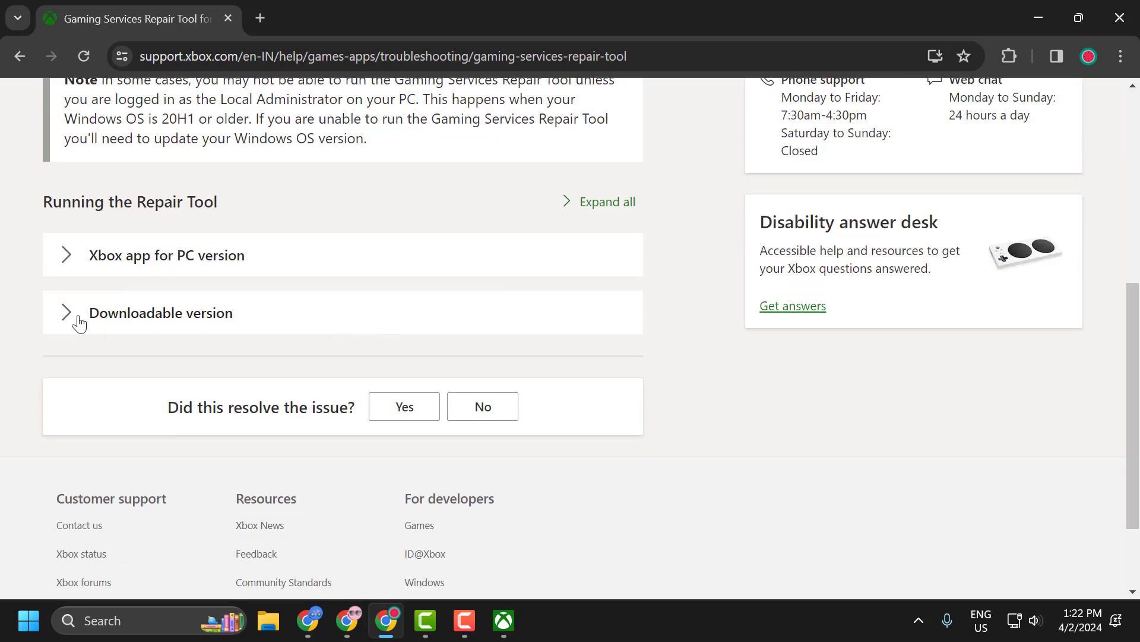
left_click(89, 313)
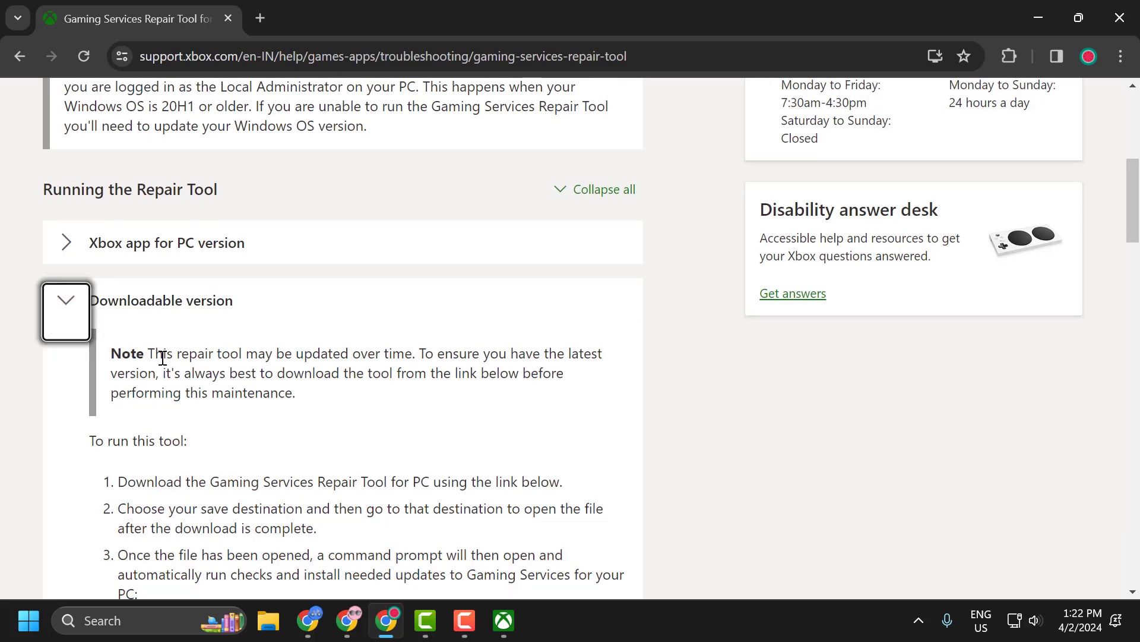
scroll(272, 323, "down", 8)
scroll(272, 323, "down", 1)
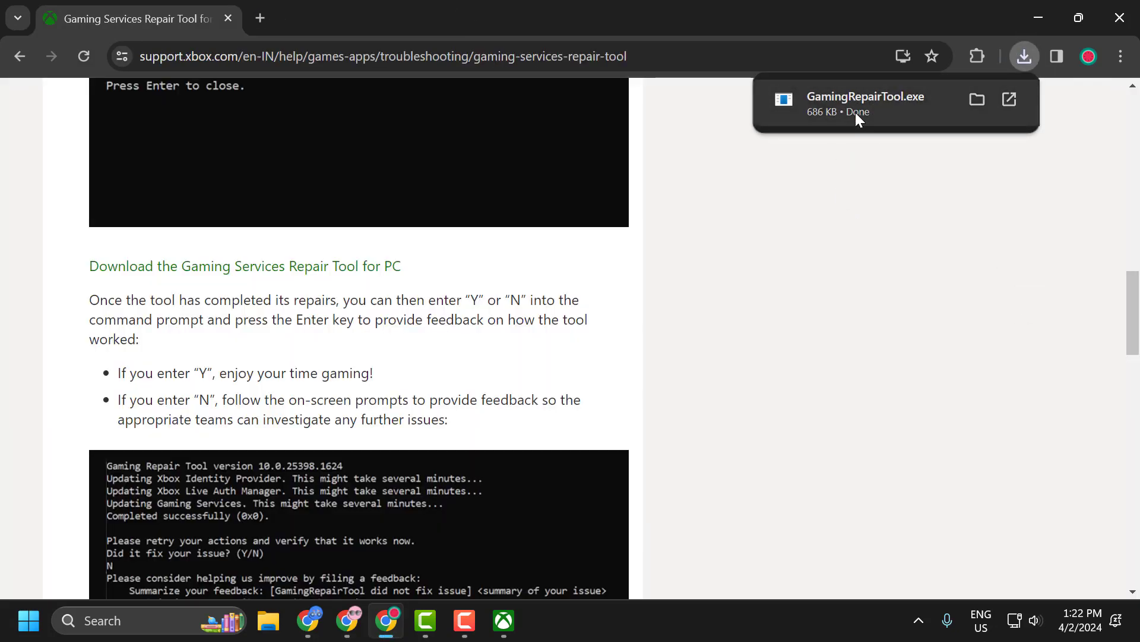
- Run GamingRepairTool.exe to update the Xbox App, Identity Provider, Game Bar and Gaming Services
left_click(852, 109)
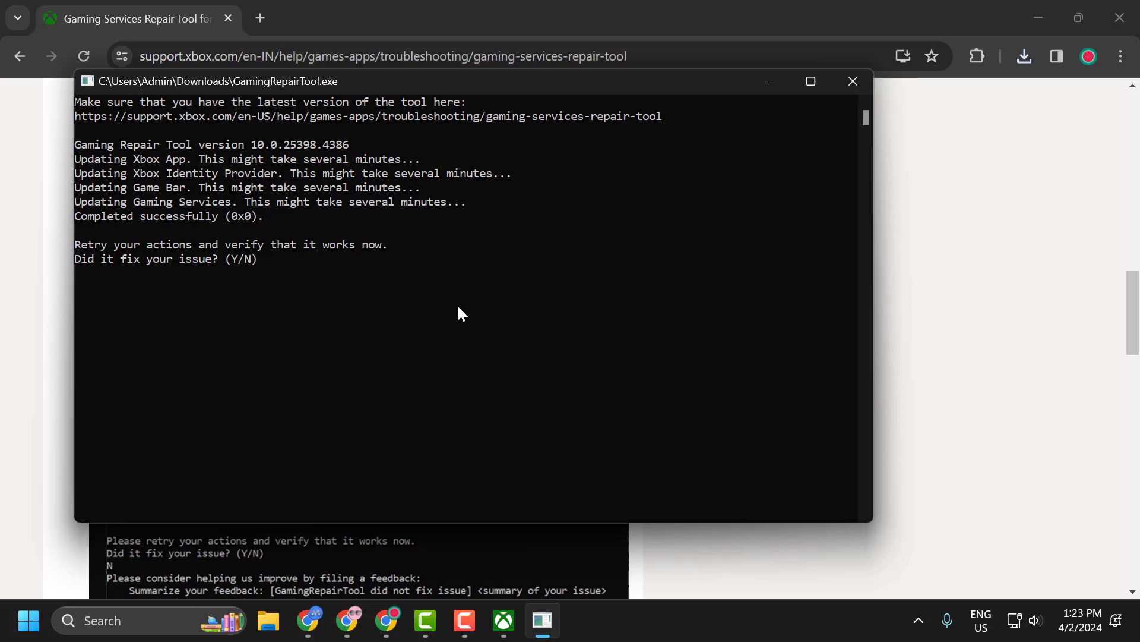
- Close the GamingRepairTool console and minimize Chrome to show the desktop
left_click(853, 83)
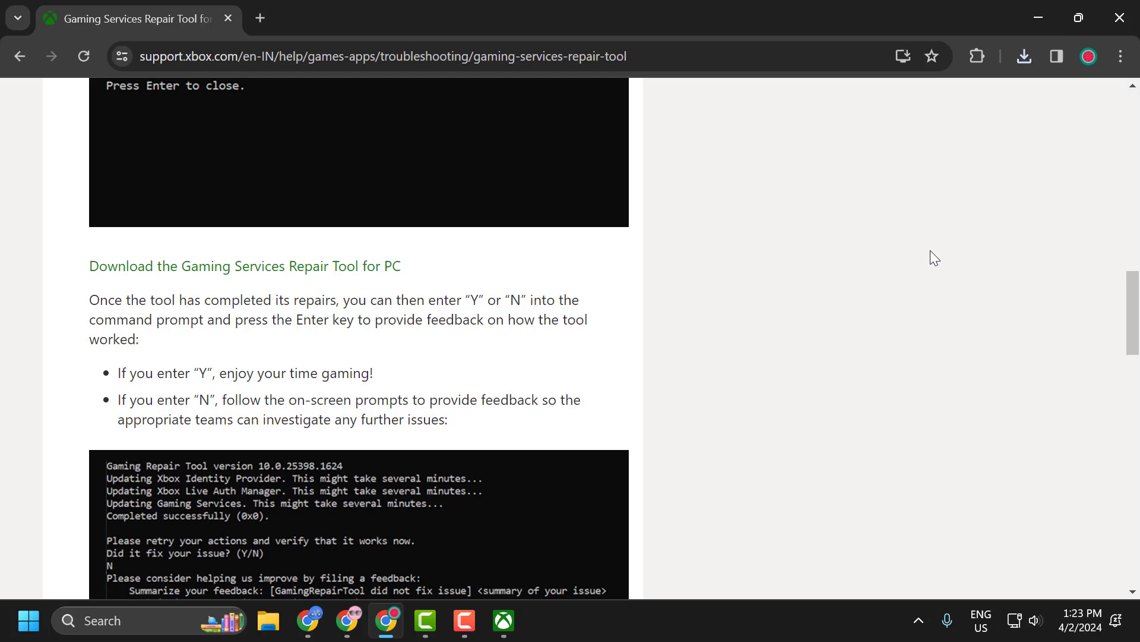
left_click(1036, 19)
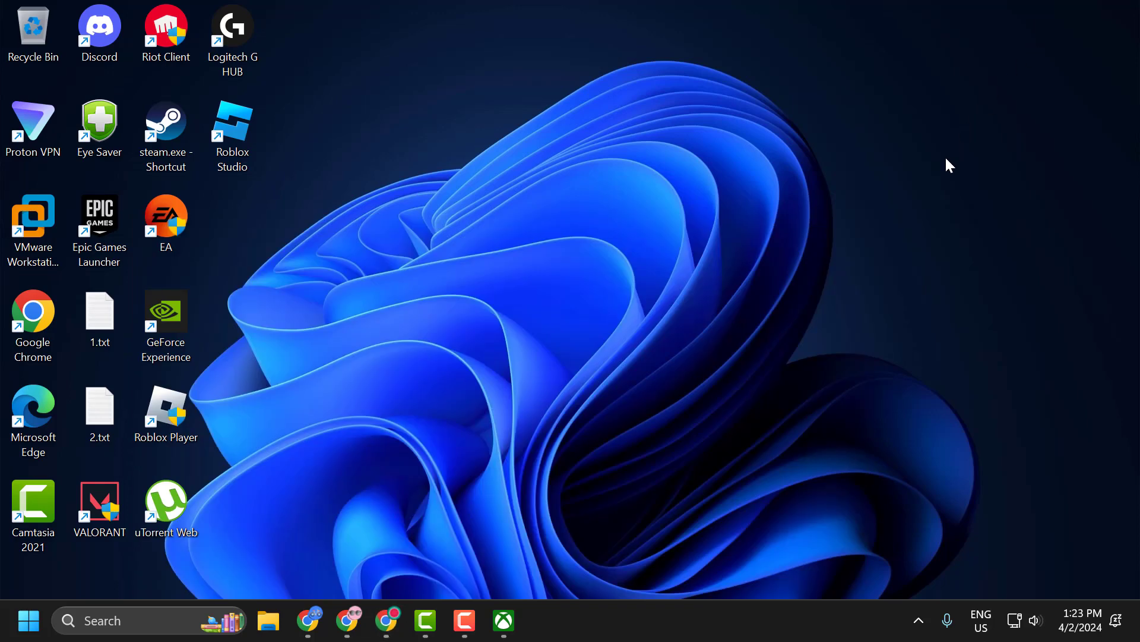